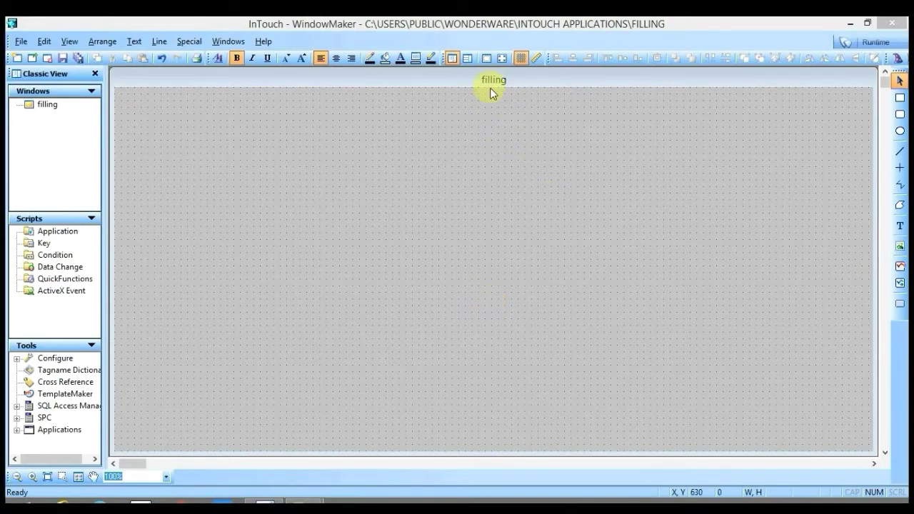
Step: Place a 0–100 vertical slider wizard near the top-left of the filling window
left_click(898, 58)
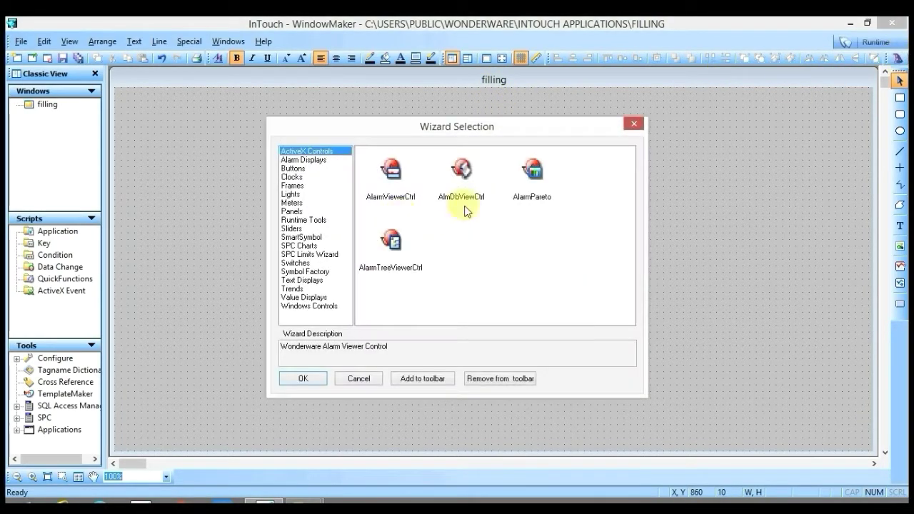
left_click(295, 229)
double_click(383, 169)
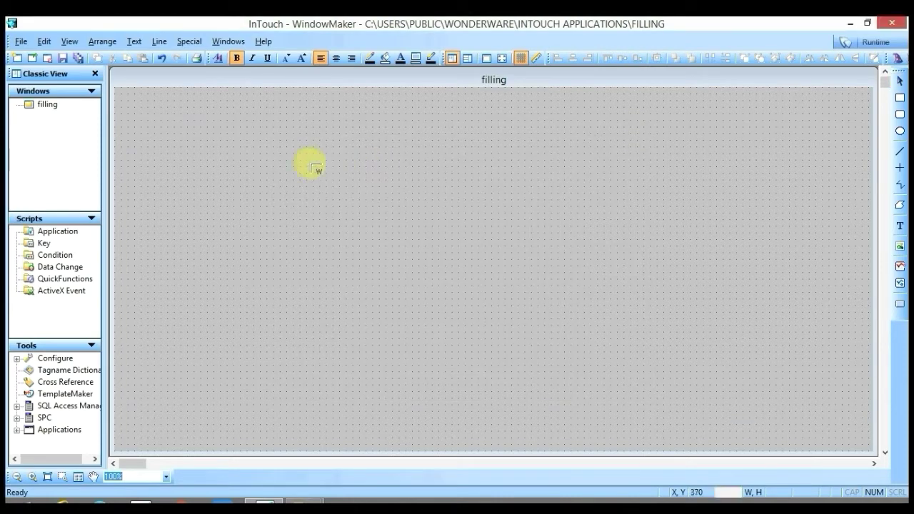
left_click(225, 147)
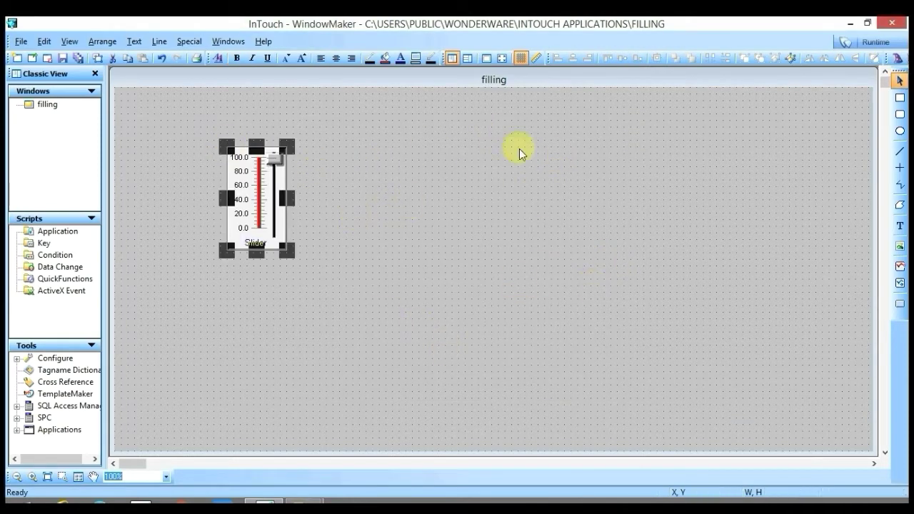
left_click(898, 60)
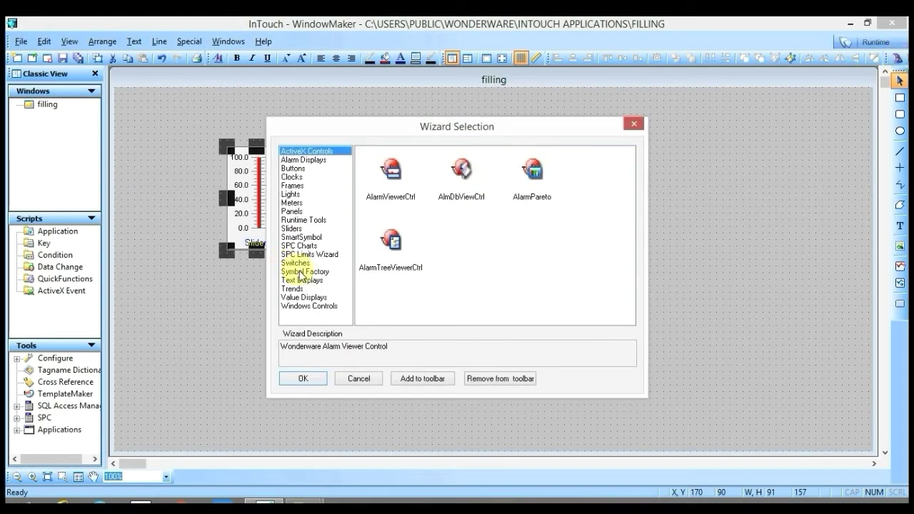
Step: Insert the Plastic container 2 bottle from the Symbol Factory Containers category
left_click(303, 272)
double_click(381, 165)
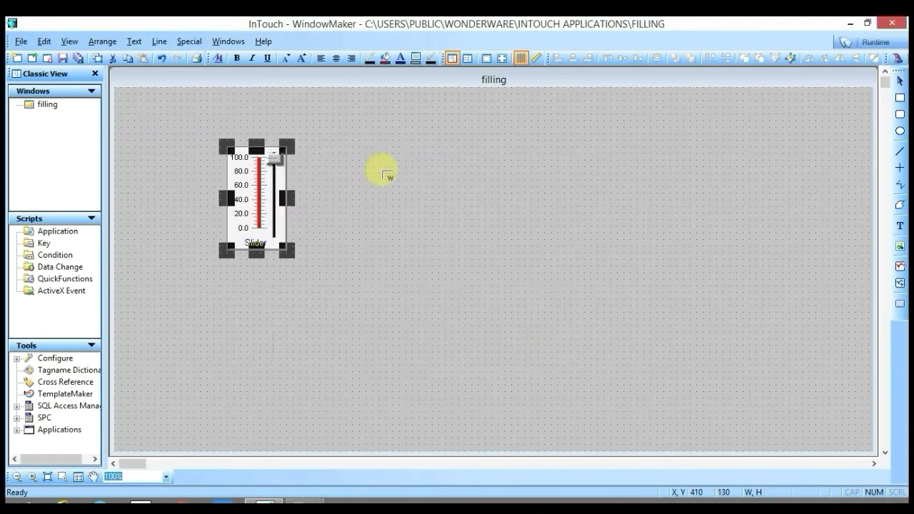
left_click(384, 174)
left_click(393, 182)
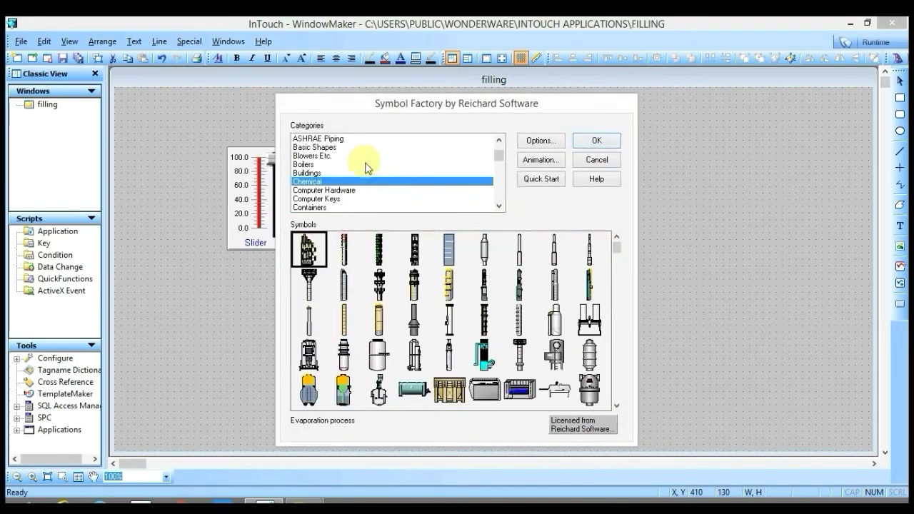
left_click(364, 164)
left_click(361, 148)
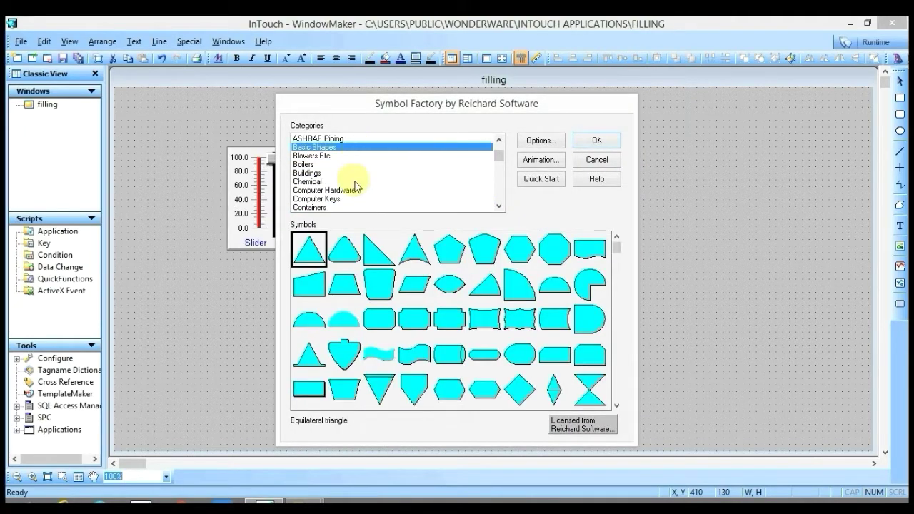
left_click(356, 182)
left_click(350, 200)
left_click(344, 208)
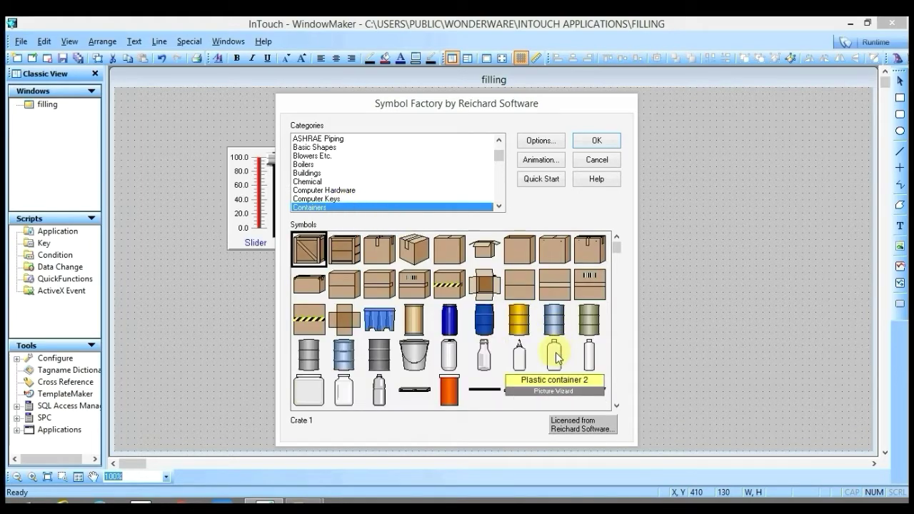
left_click(556, 358)
double_click(557, 358)
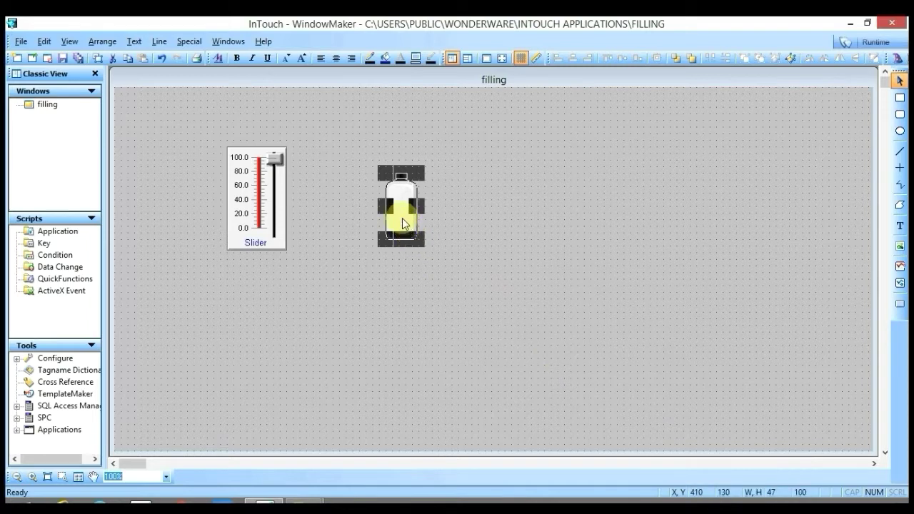
Step: Move the bottle down below the slider and break it out of its cell
left_click_drag(402, 218, 499, 444)
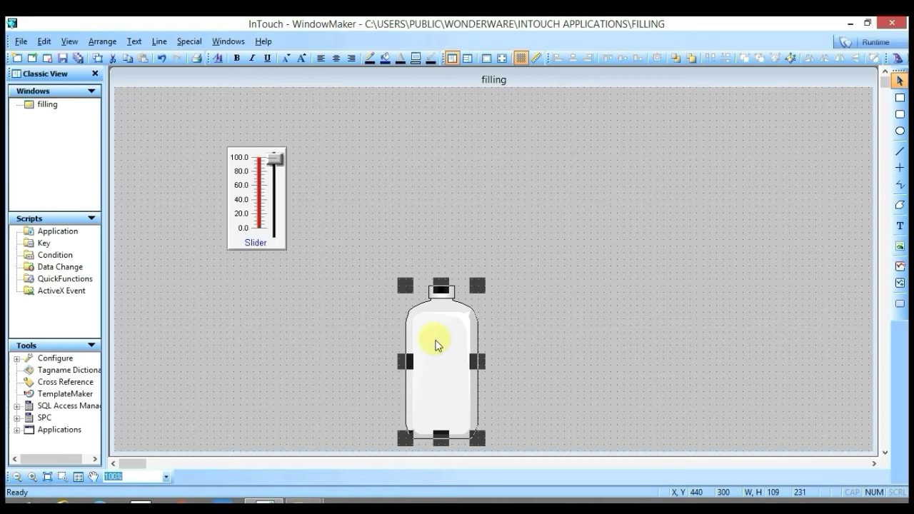
right_click(438, 345)
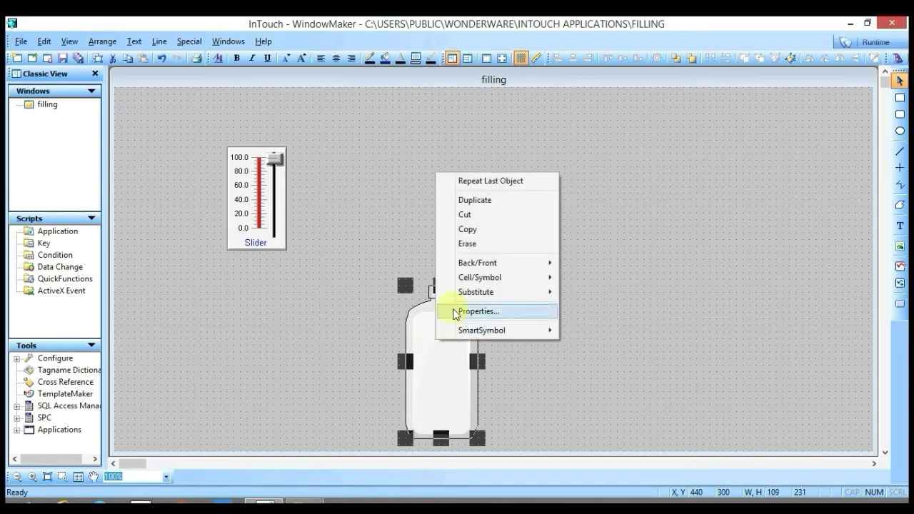
mouse_move(457, 283)
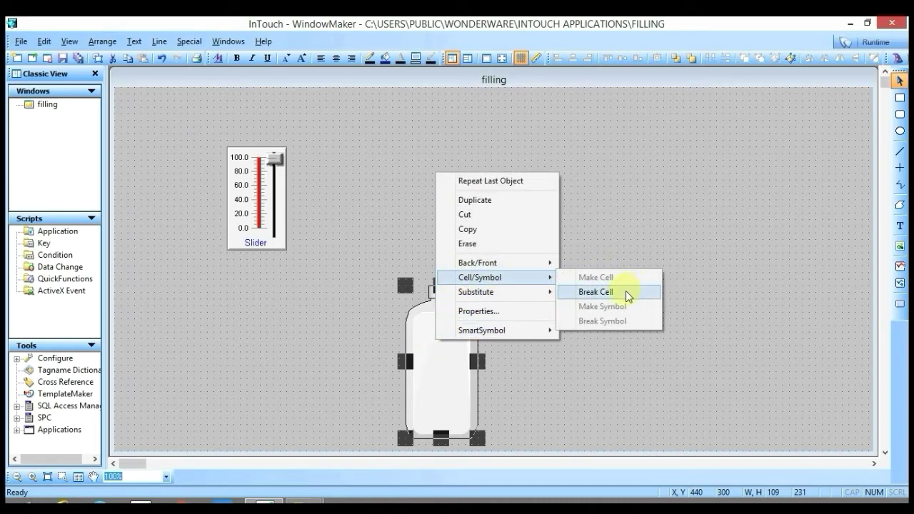
left_click(627, 293)
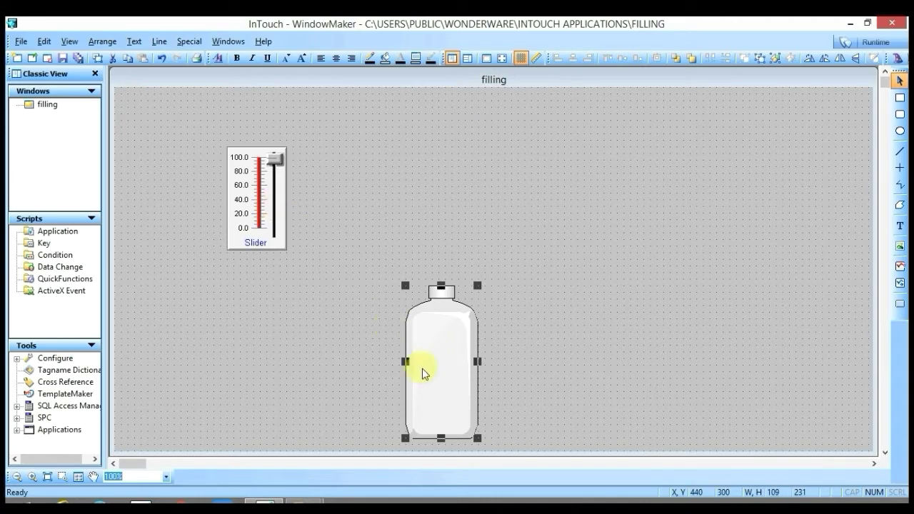
Step: Tag the slider 'fill', defining it as a new Memory Real tag and saving it
double_click(264, 220)
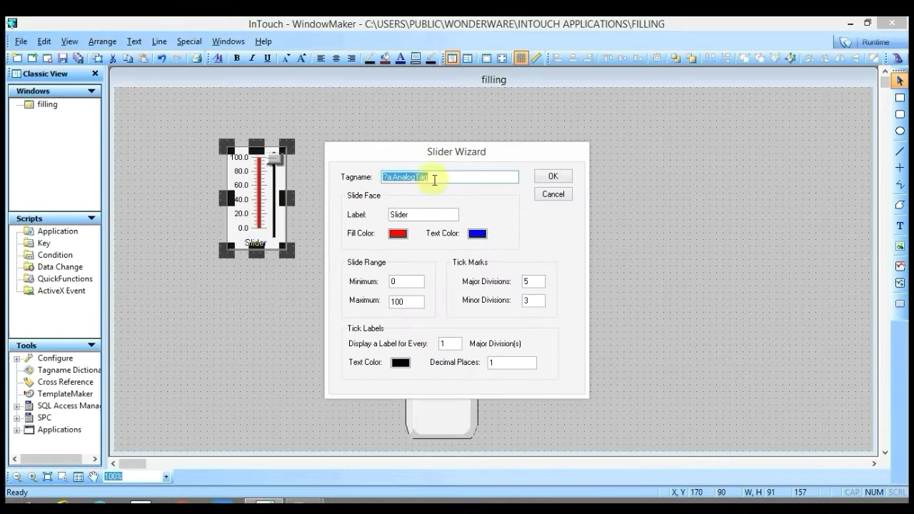
type("fill")
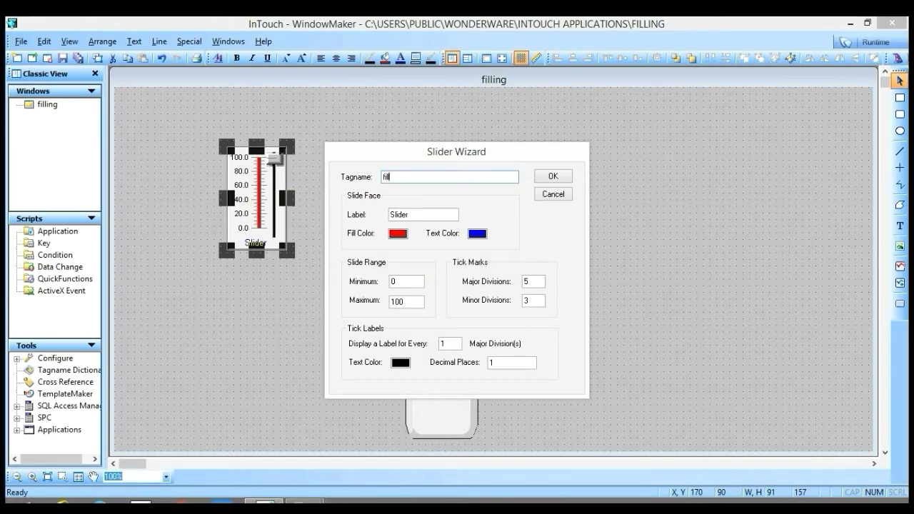
key("Return")
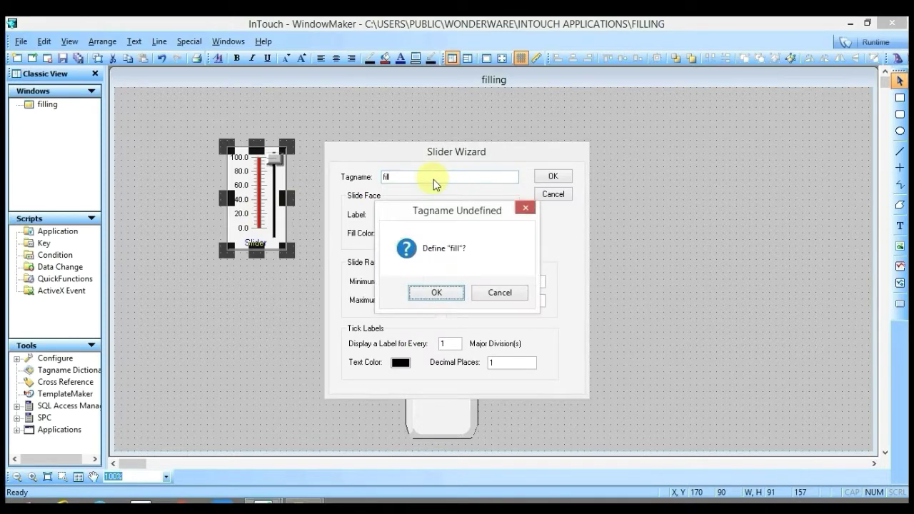
key("Return")
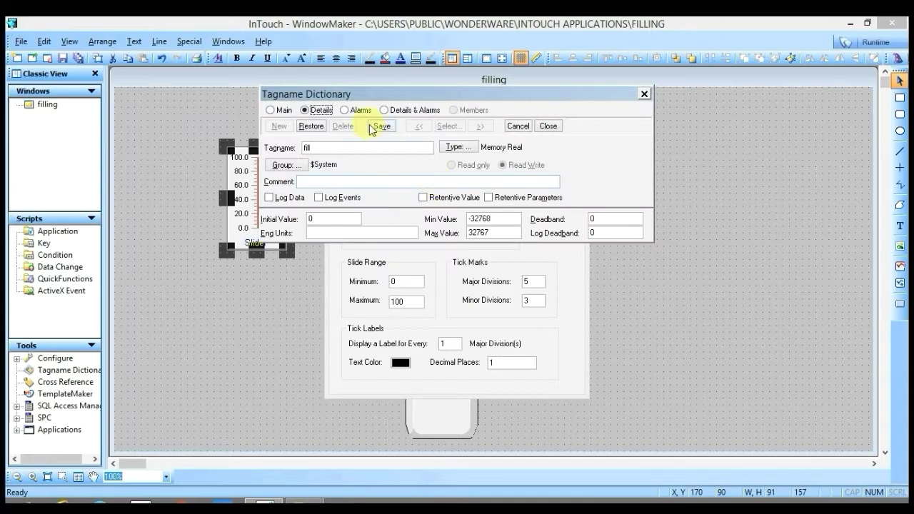
left_click(547, 127)
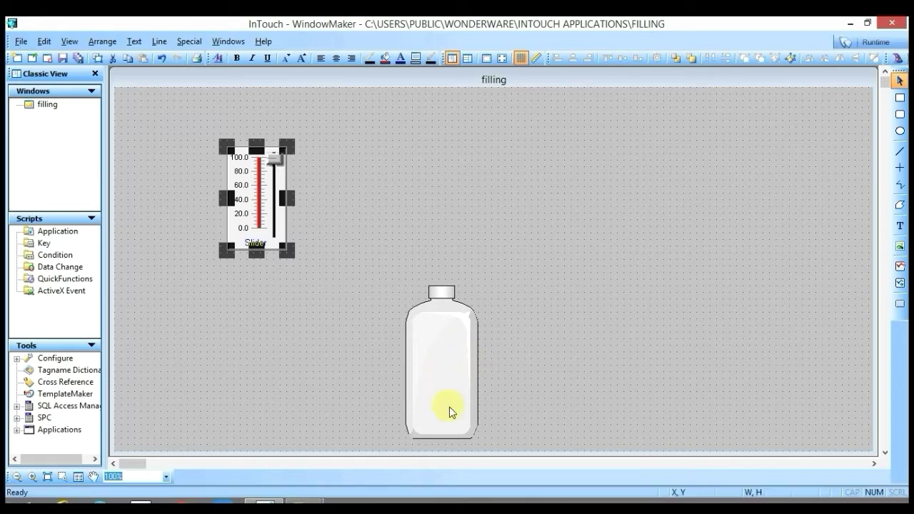
Step: Give the bottle a cyan downward vertical percent fill on 'fill', max value 0, min 100
double_click(443, 366)
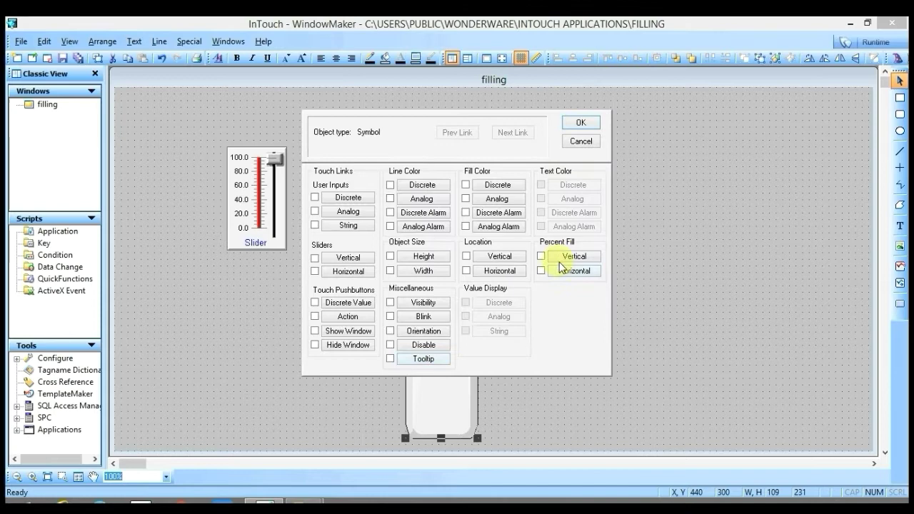
left_click(564, 259)
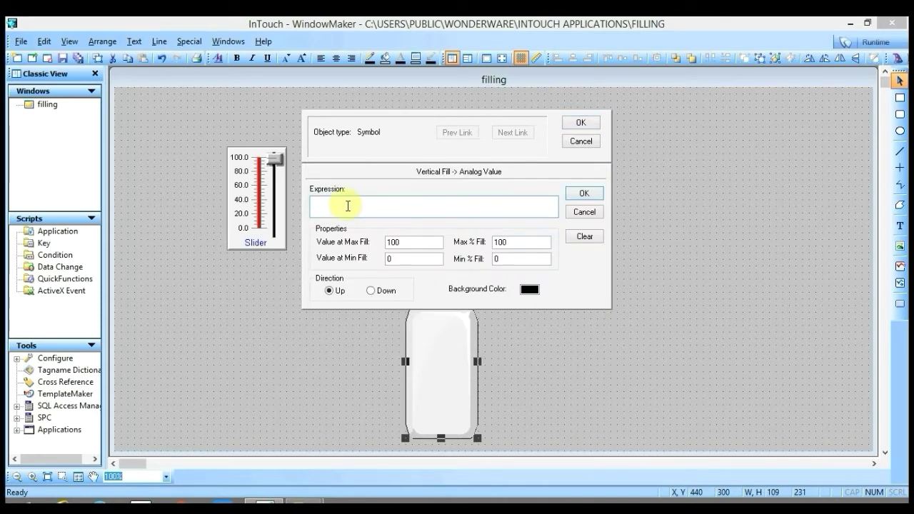
type("fill")
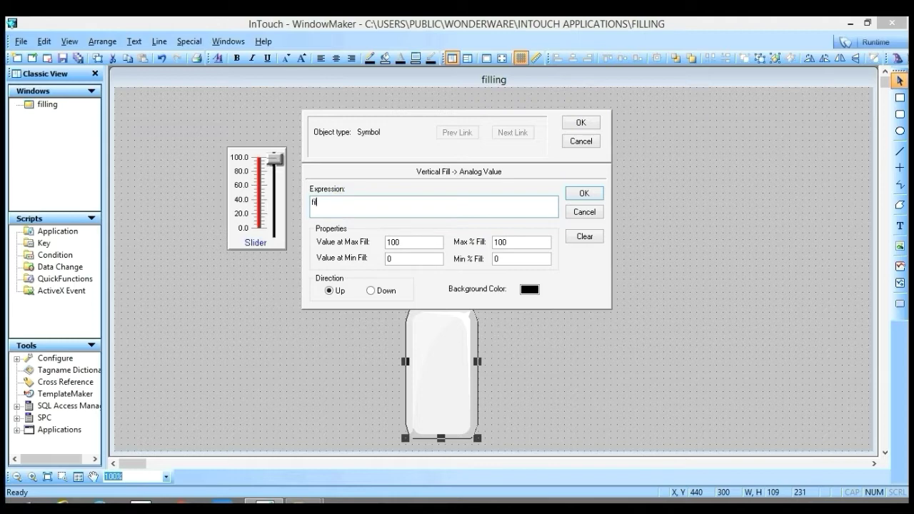
left_click(530, 289)
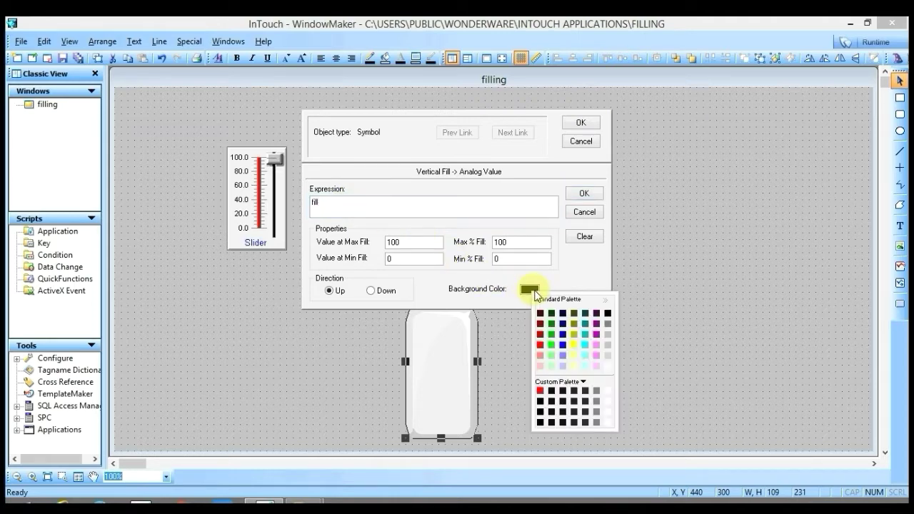
left_click(585, 346)
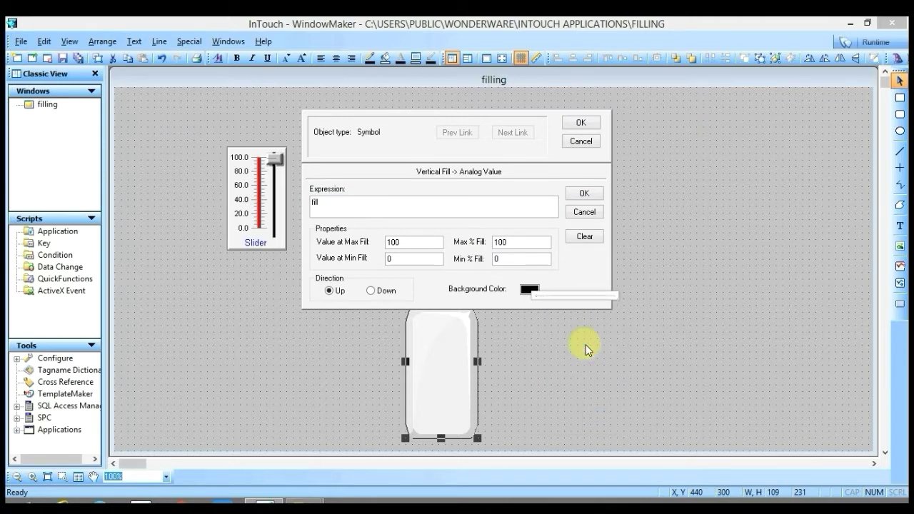
left_click(371, 291)
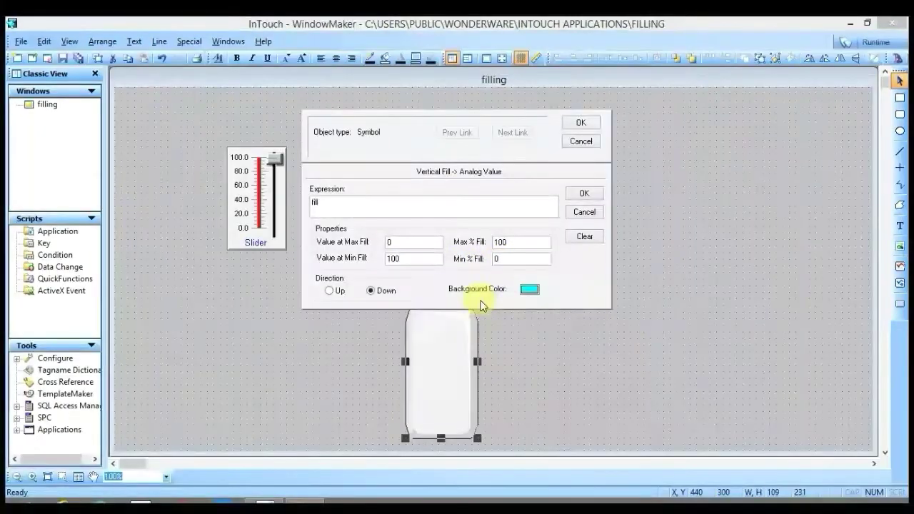
left_click(583, 195)
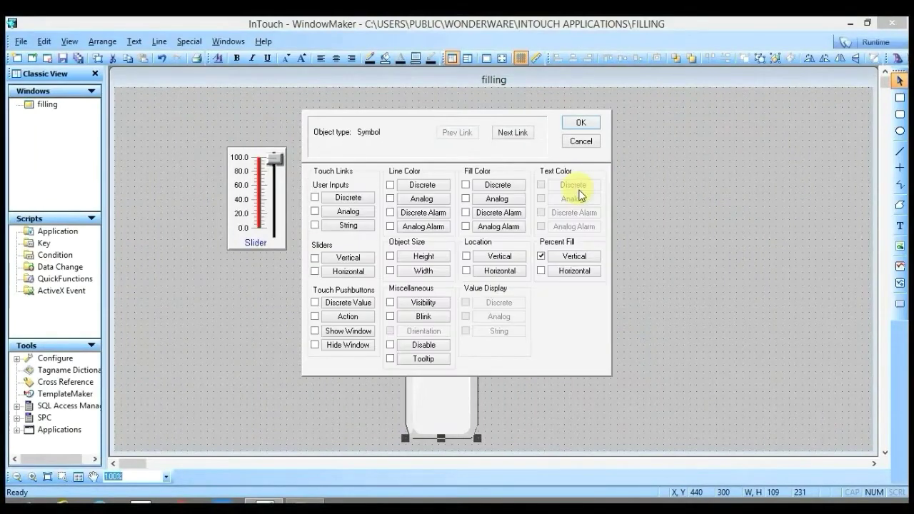
left_click(581, 122)
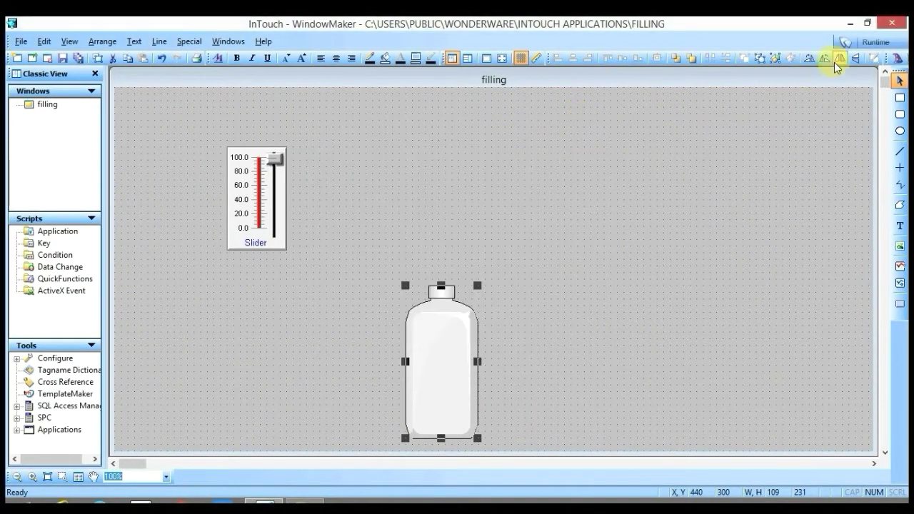
Step: Run the window in demo mode, raise the slider to 100 to fill the bottle, then resume editing
left_click(882, 43)
left_click(607, 220)
key("Tab")
key("Tab")
key("Return")
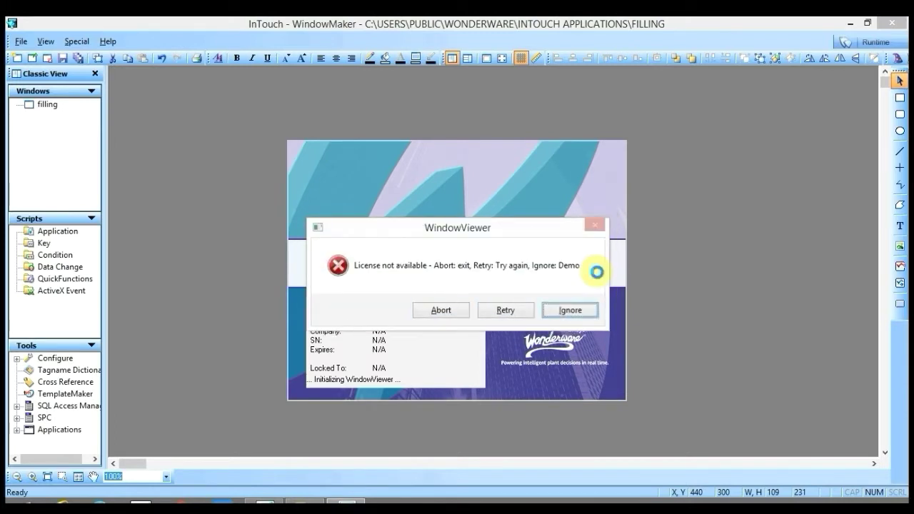
key("Return")
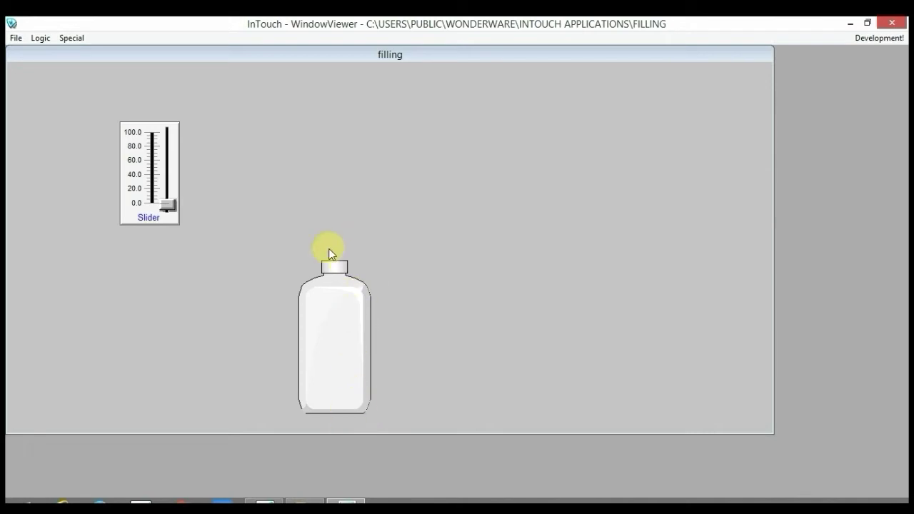
left_click_drag(166, 212, 174, 120)
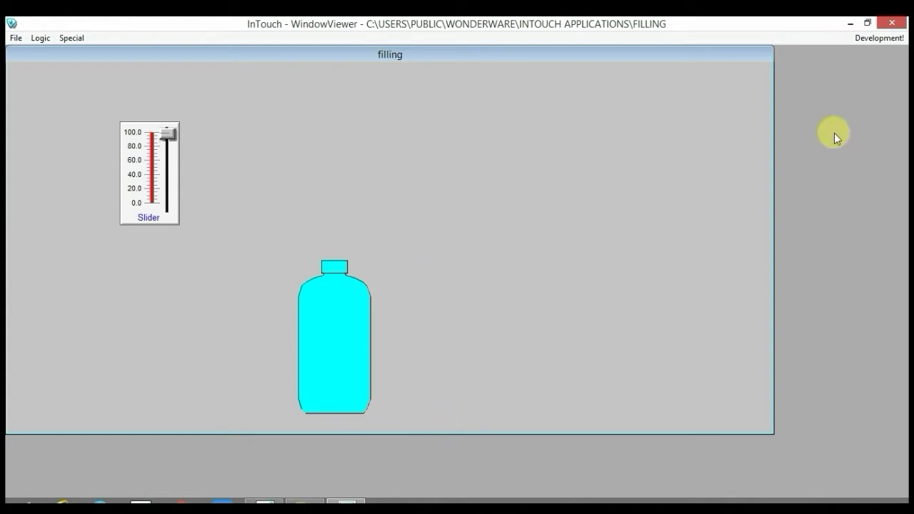
left_click(877, 39)
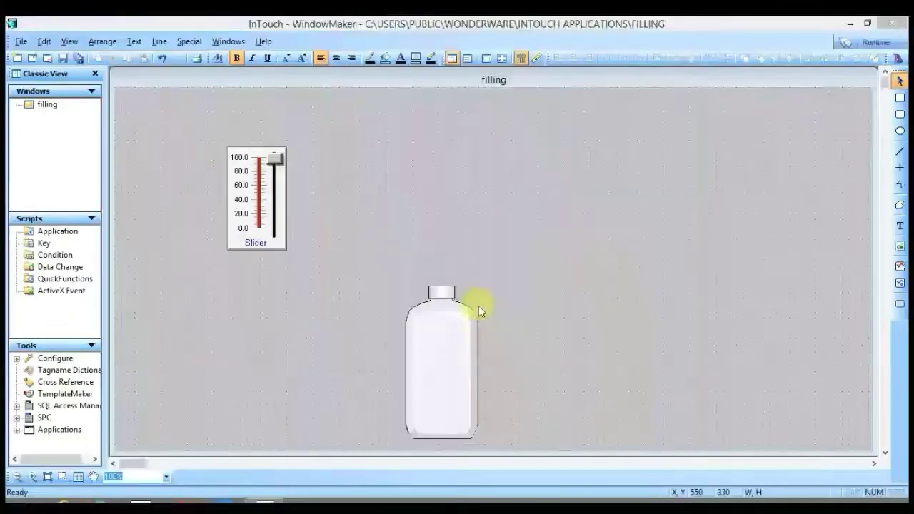
Step: Place the funnel (hopper) symbol from Symbol Factory's Food category
left_click(898, 58)
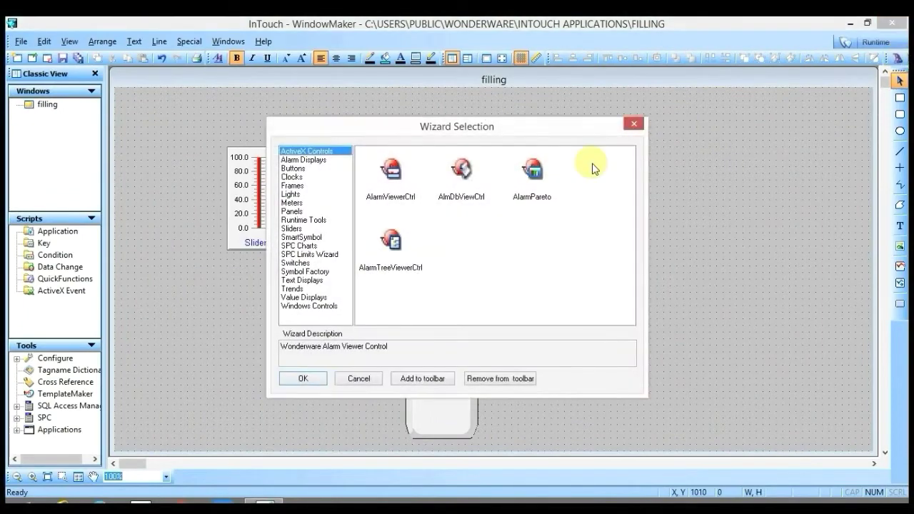
left_click(308, 271)
double_click(386, 178)
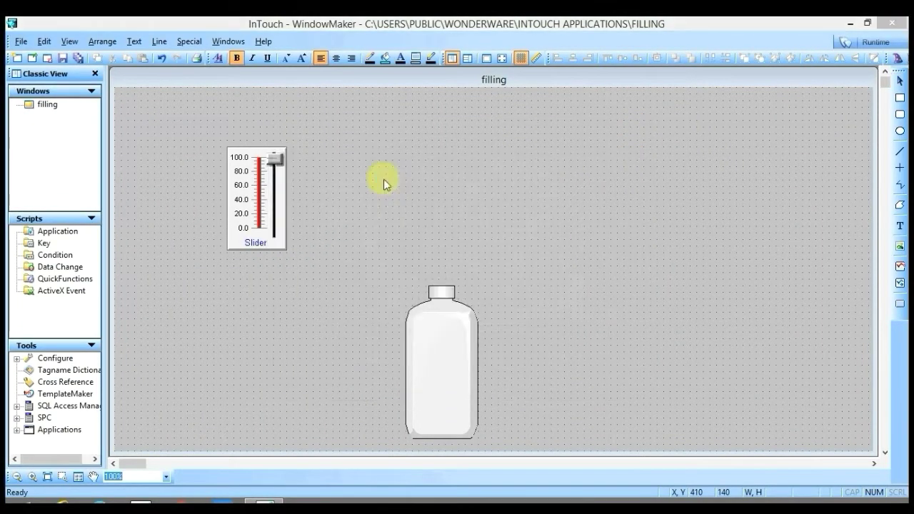
left_click(357, 208)
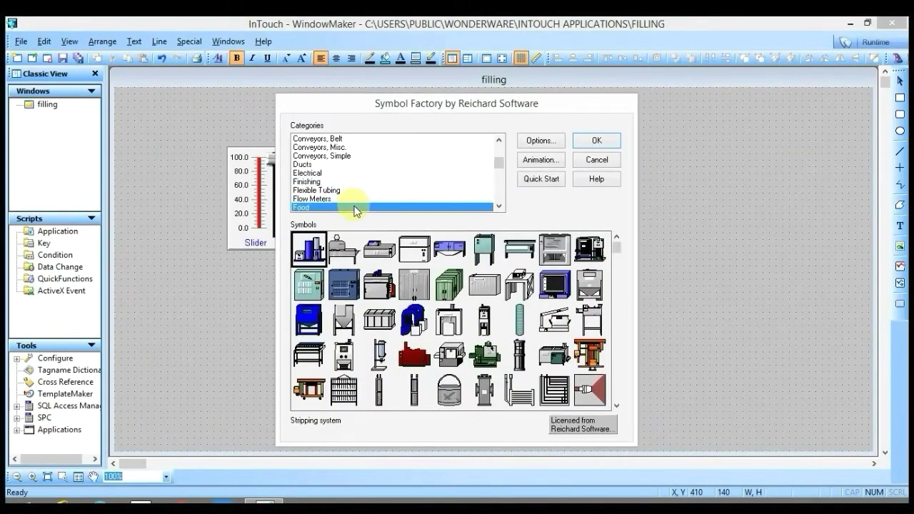
double_click(413, 389)
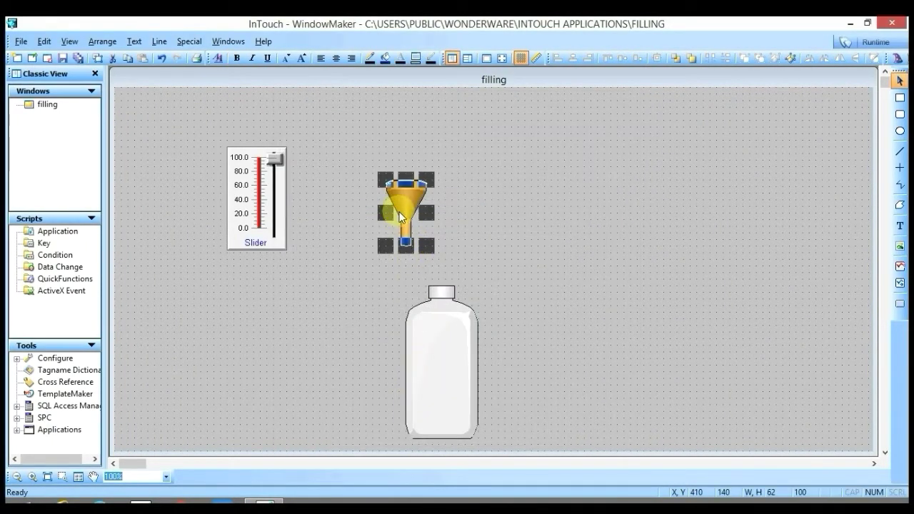
Step: Break the funnel's cell, colour it cyan, and enlarge it above the bottle's neck
right_click(400, 213)
mouse_move(482, 329)
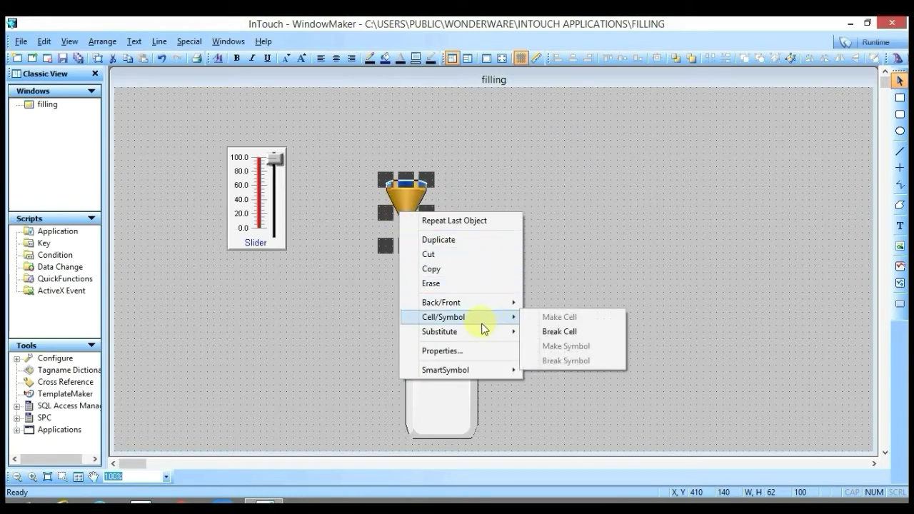
left_click(570, 332)
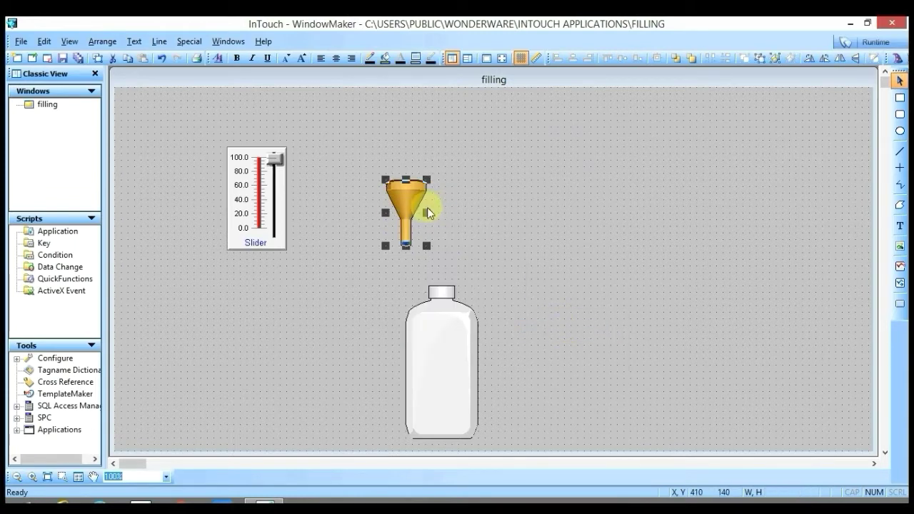
left_click(385, 58)
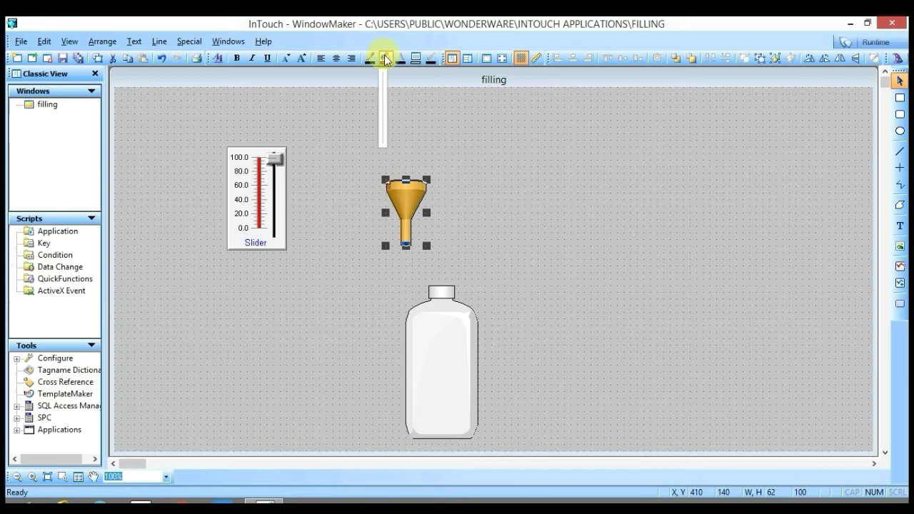
left_click(432, 122)
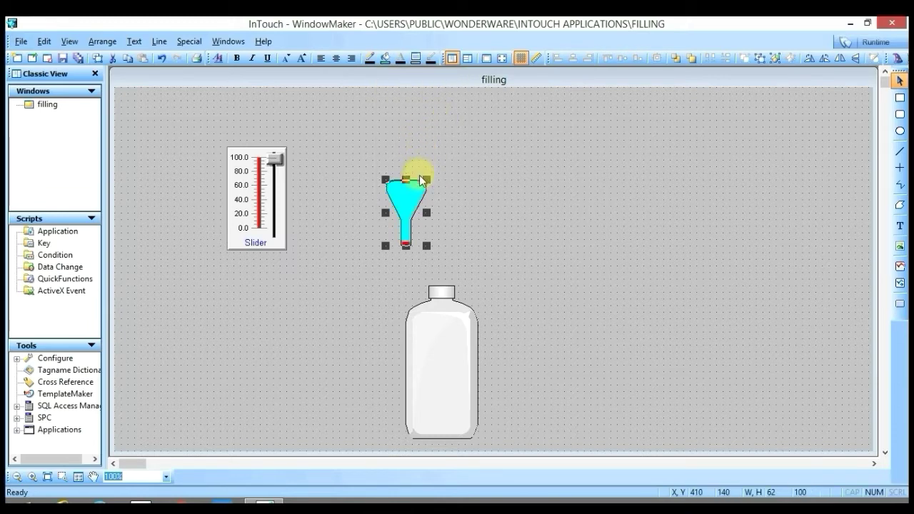
left_click_drag(426, 179, 500, 126)
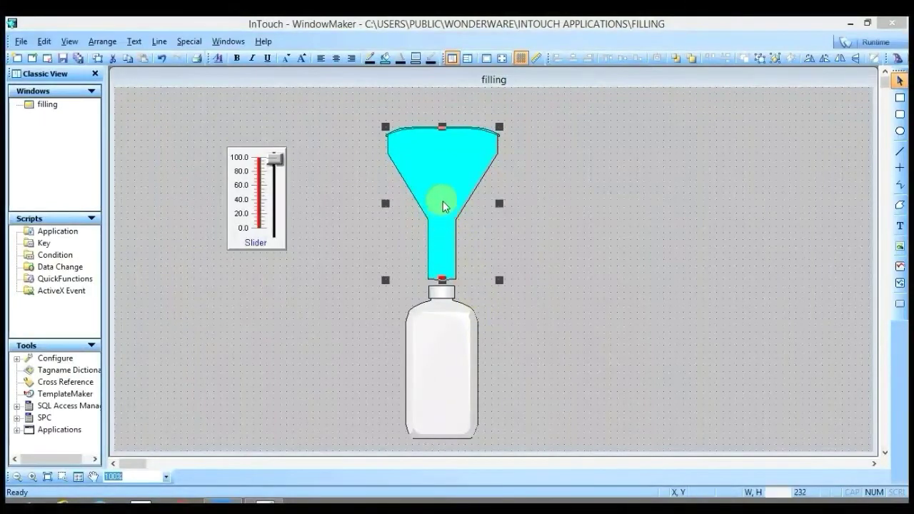
left_click(465, 179)
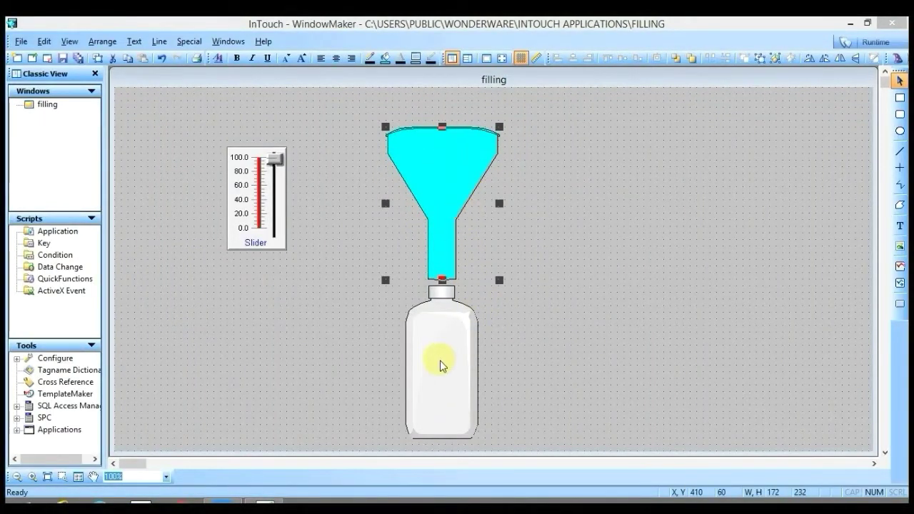
left_click(449, 213)
Step: Give the funnel an upward vertical percent fill on 'fill' over white, max value 0, min 100
double_click(444, 196)
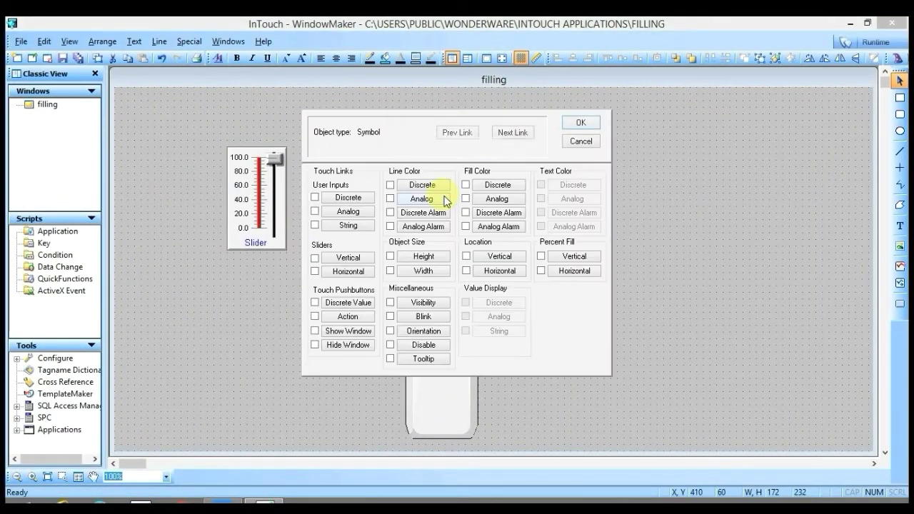
left_click(563, 260)
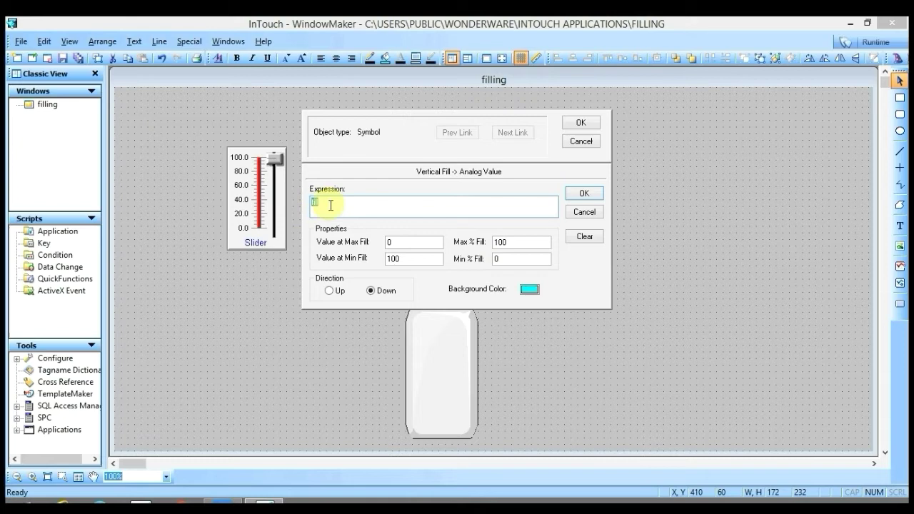
left_click(529, 290)
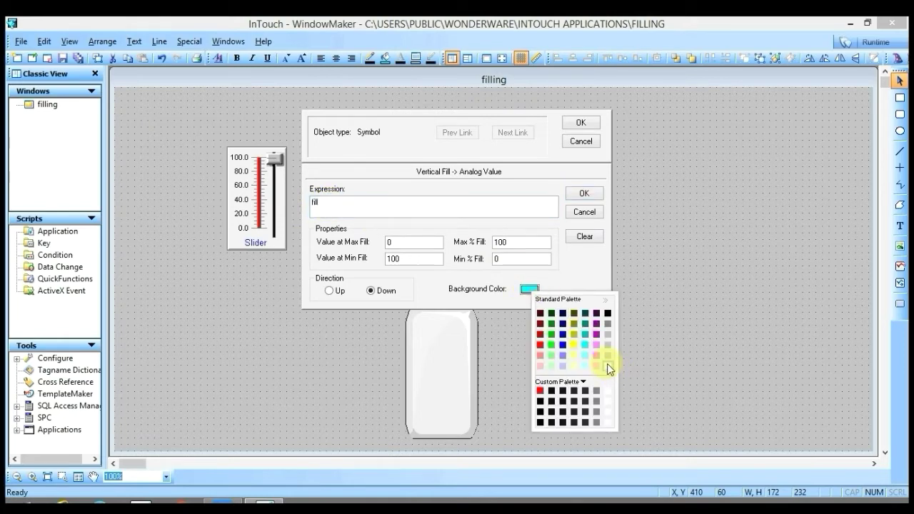
left_click(609, 367)
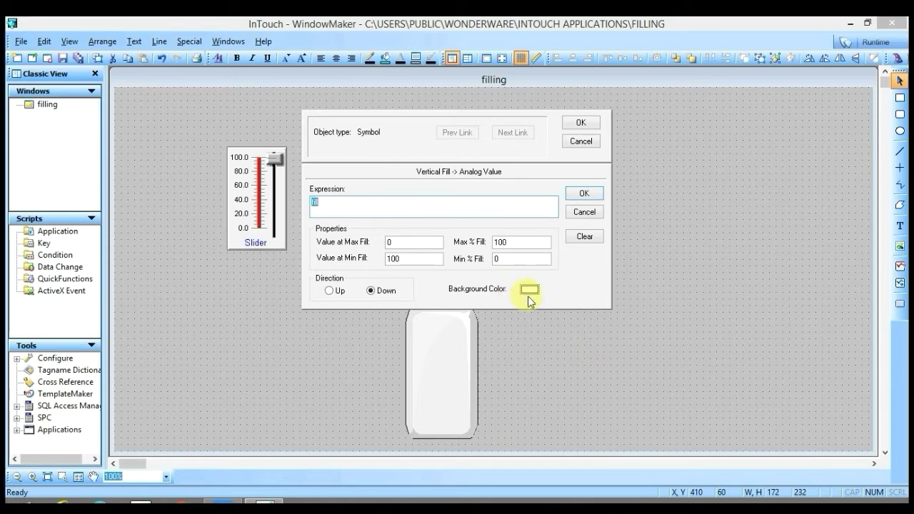
left_click(330, 291)
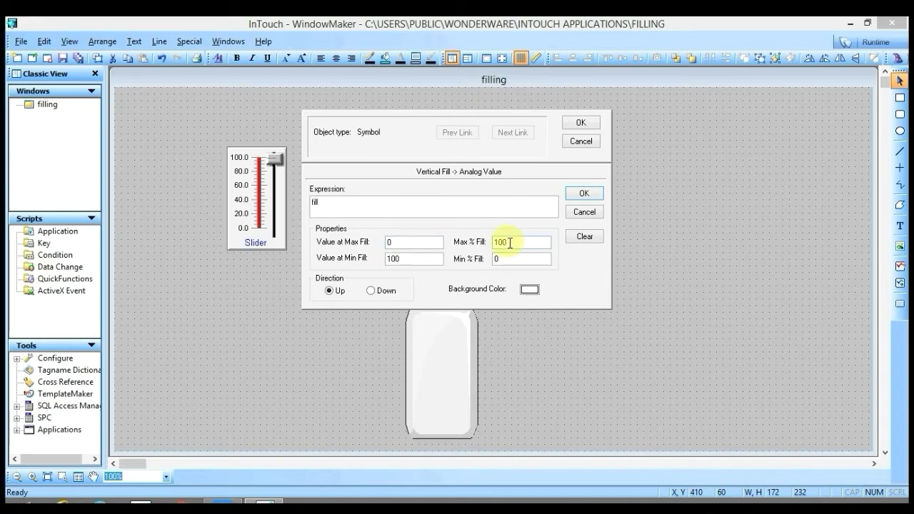
left_click(395, 242)
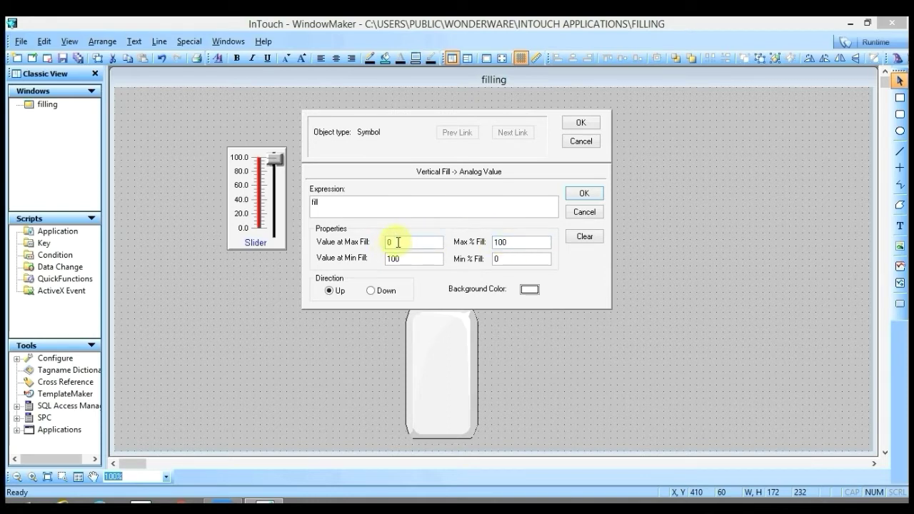
left_click(490, 267)
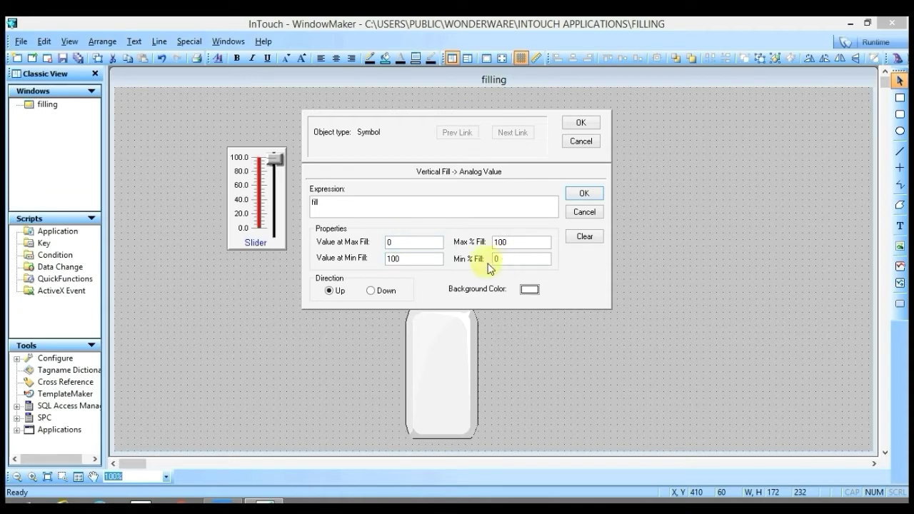
left_click(391, 264)
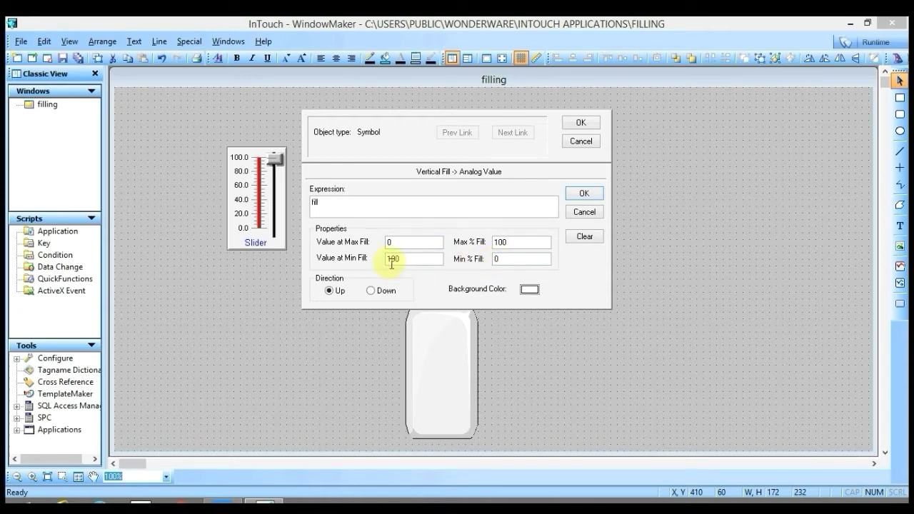
left_click(584, 194)
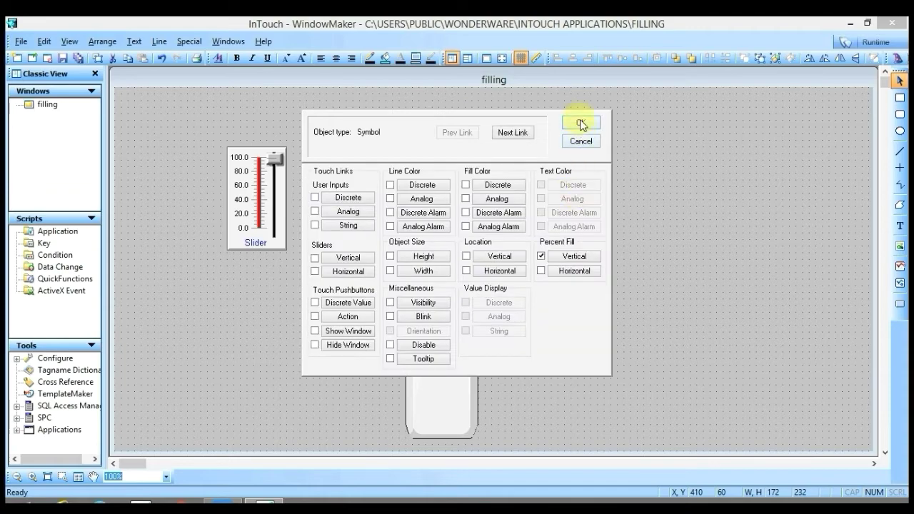
left_click(580, 122)
Step: Run the window and raise the slider to about 40 so the funnel drains into the bottle
left_click(852, 45)
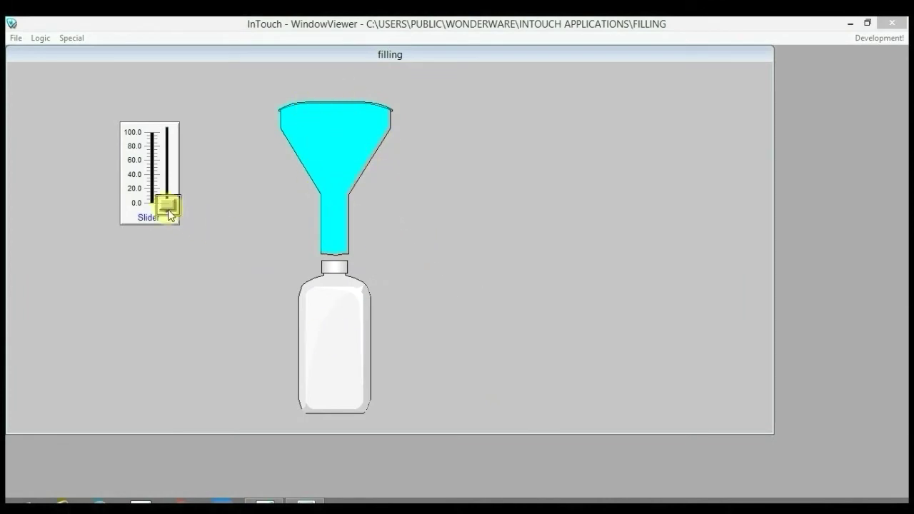
left_click_drag(168, 213, 161, 127)
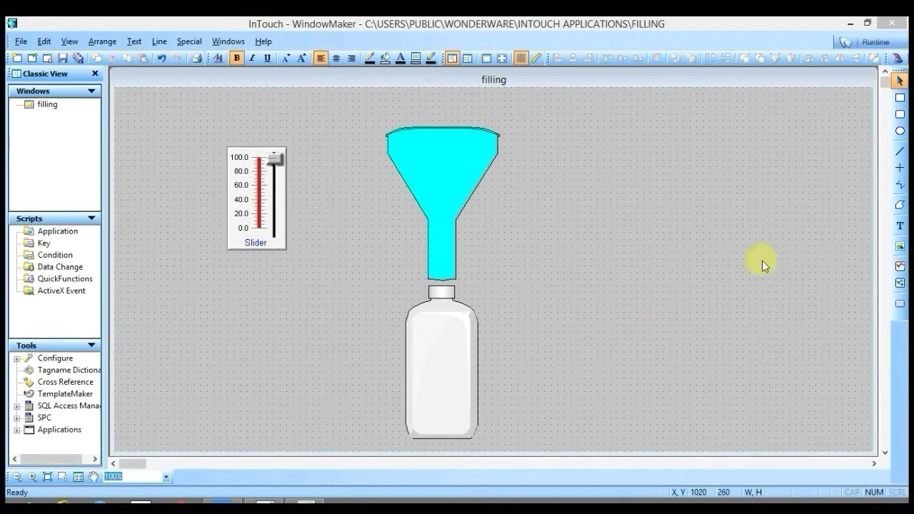
Step: Draw a rectangle right of the bottle with a leftward horizontal percent fill on 'fill' over green
left_click(900, 98)
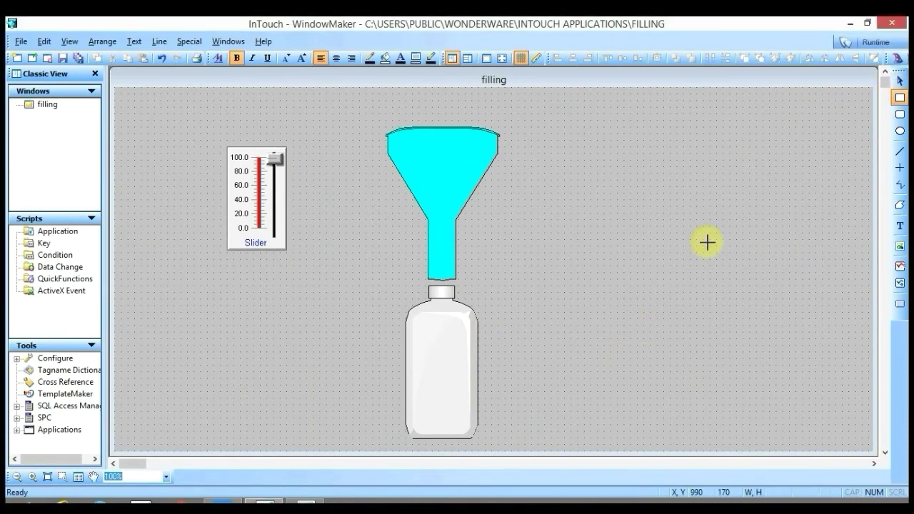
left_click_drag(561, 307, 803, 371)
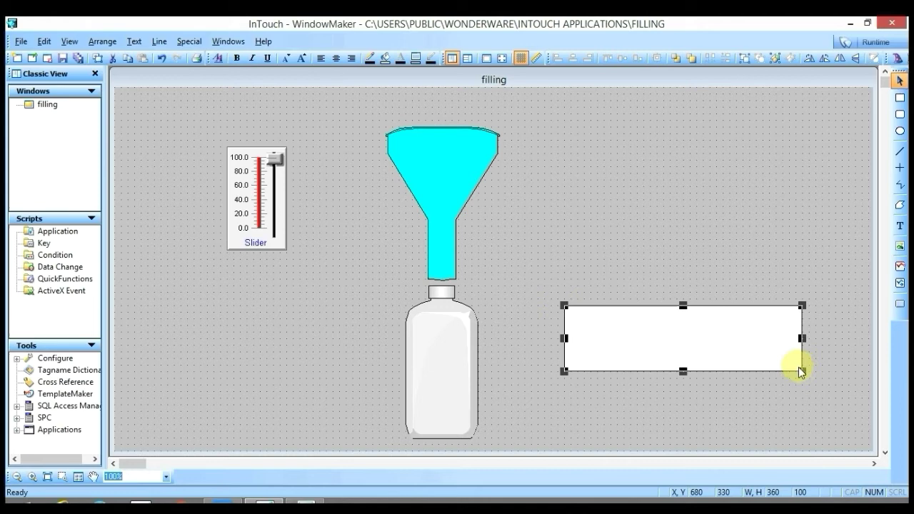
double_click(641, 336)
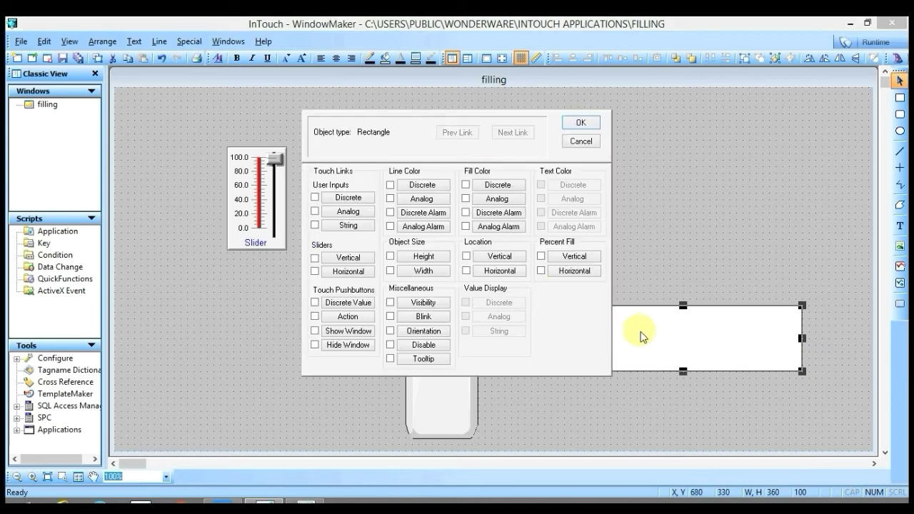
left_click(567, 272)
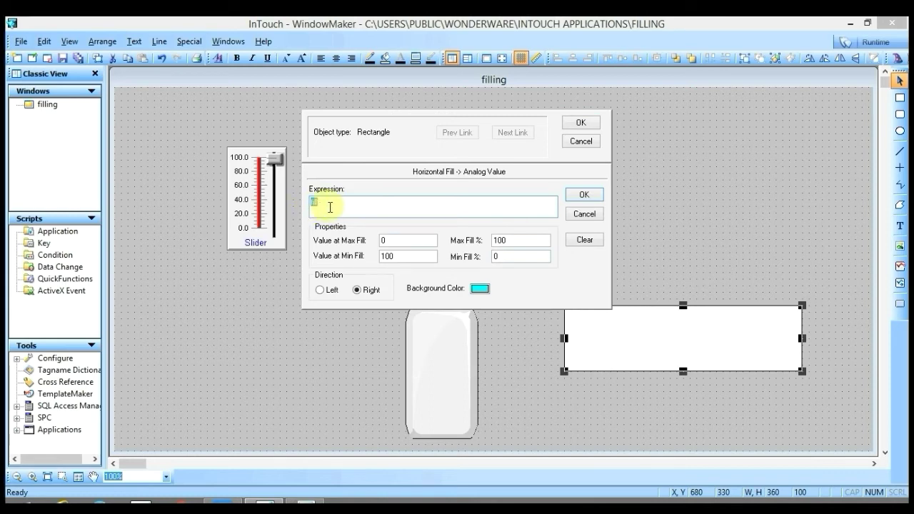
left_click(479, 289)
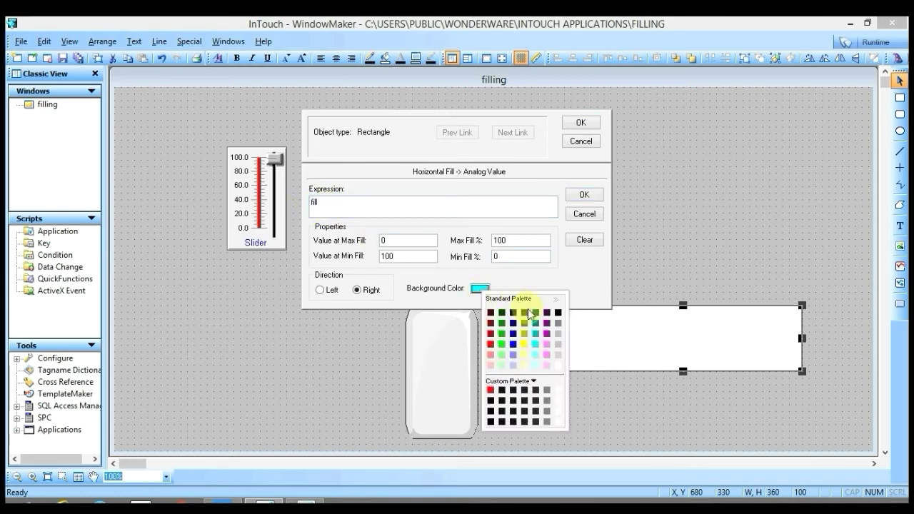
left_click(500, 346)
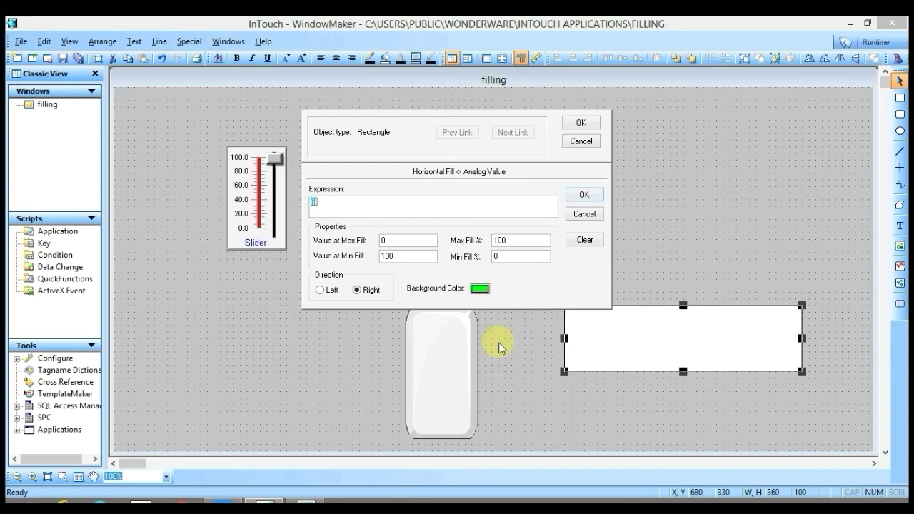
left_click(320, 290)
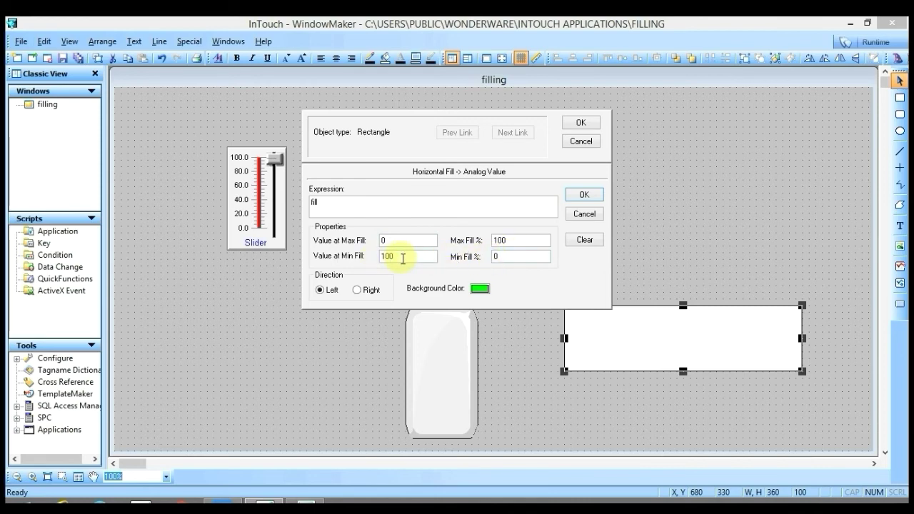
left_click(580, 196)
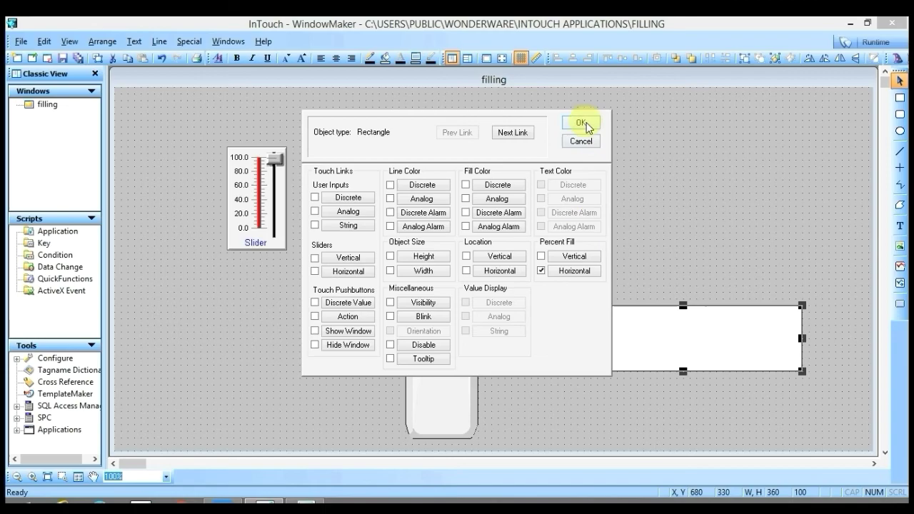
left_click(583, 124)
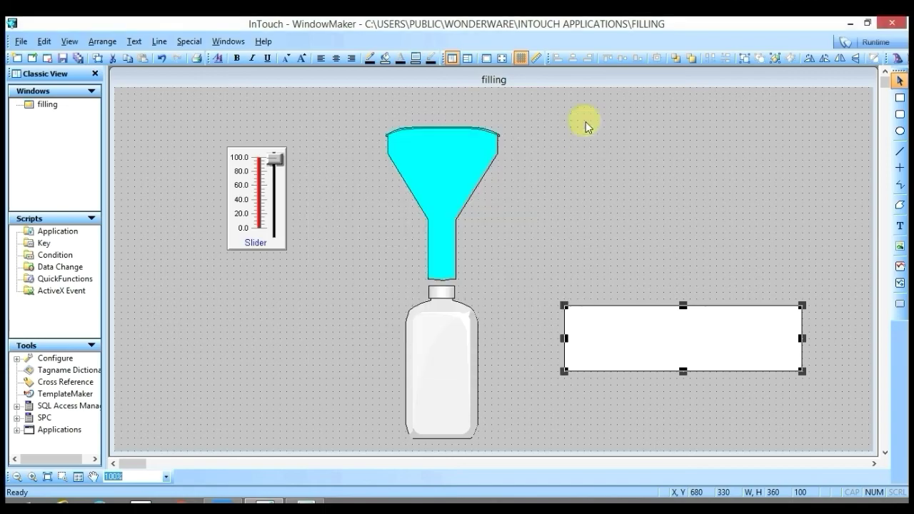
Step: Run the window and nudge the slider up so the bottle and rectangle start filling
left_click(876, 41)
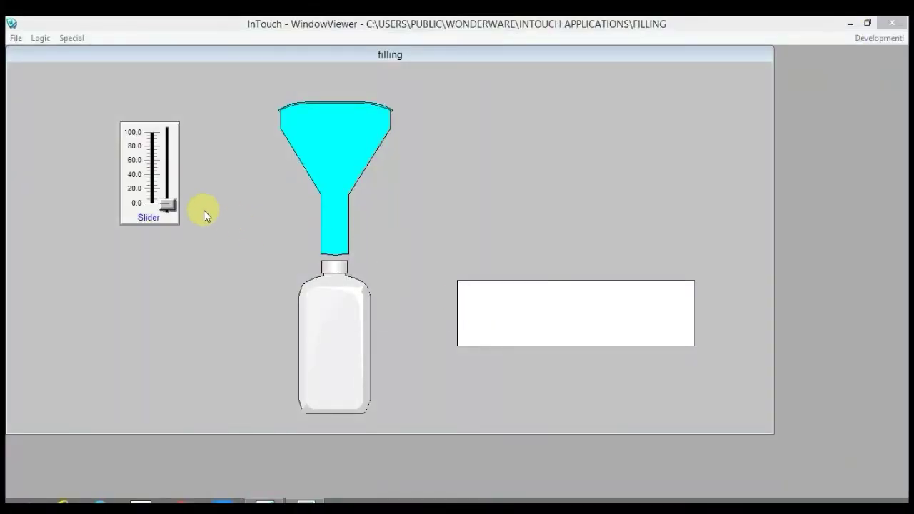
left_click_drag(169, 207, 190, 212)
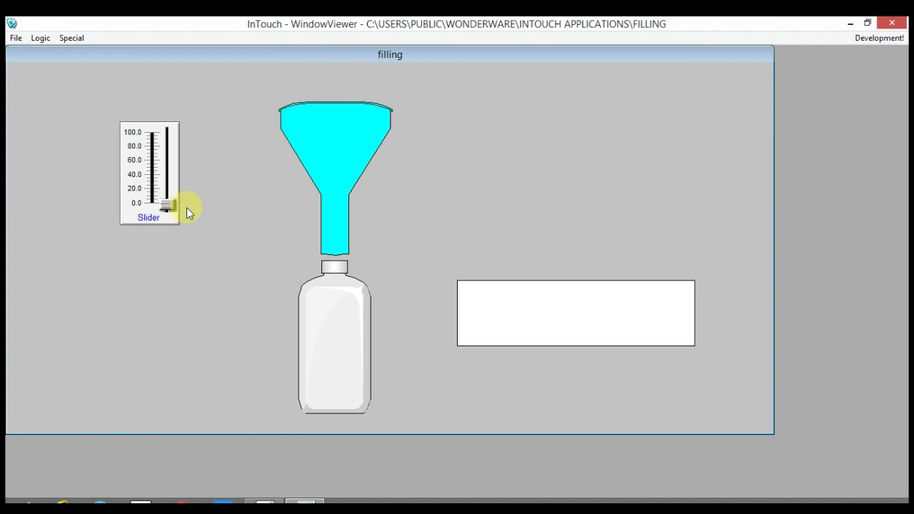